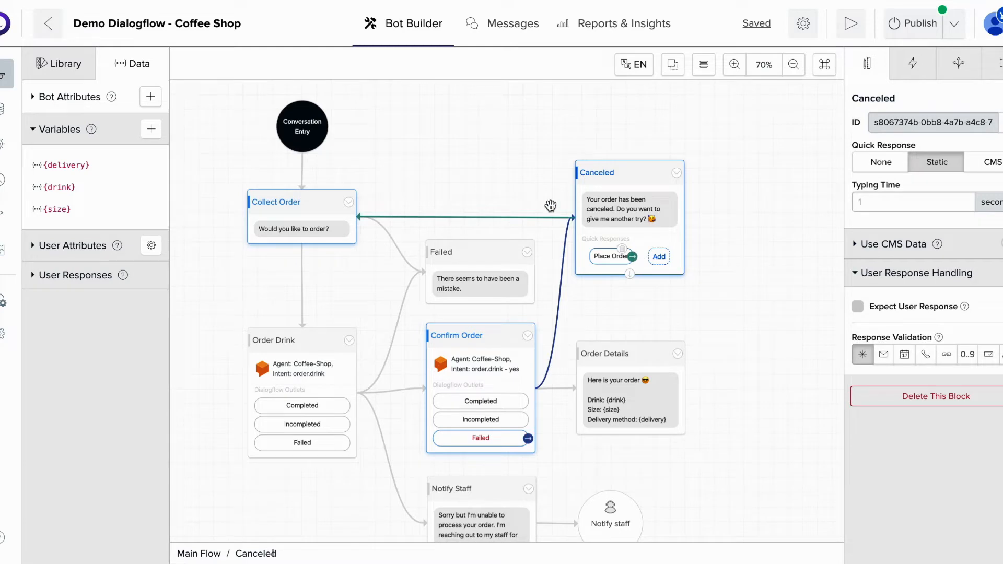
# - Examine the Collect Order, Order Drink, Failed and Notify Staff blocks and how they connect in the coffee shop flow
pyautogui.click(305, 233)
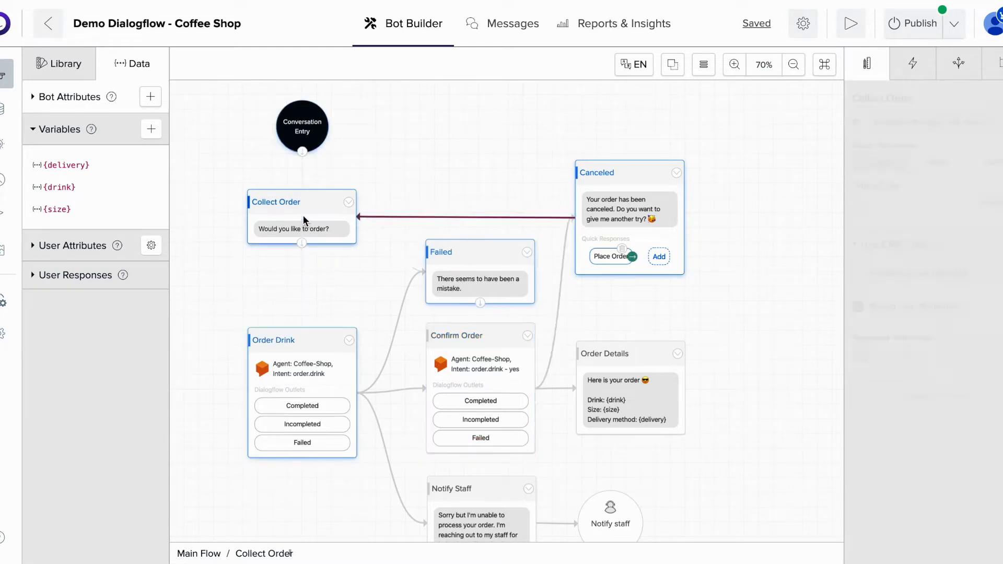
pyautogui.click(332, 350)
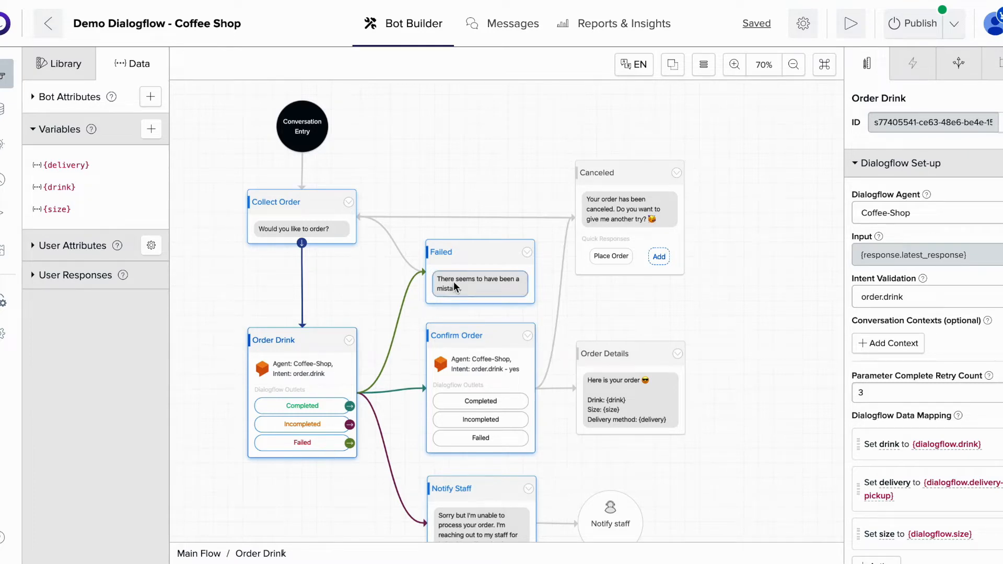
pyautogui.click(453, 253)
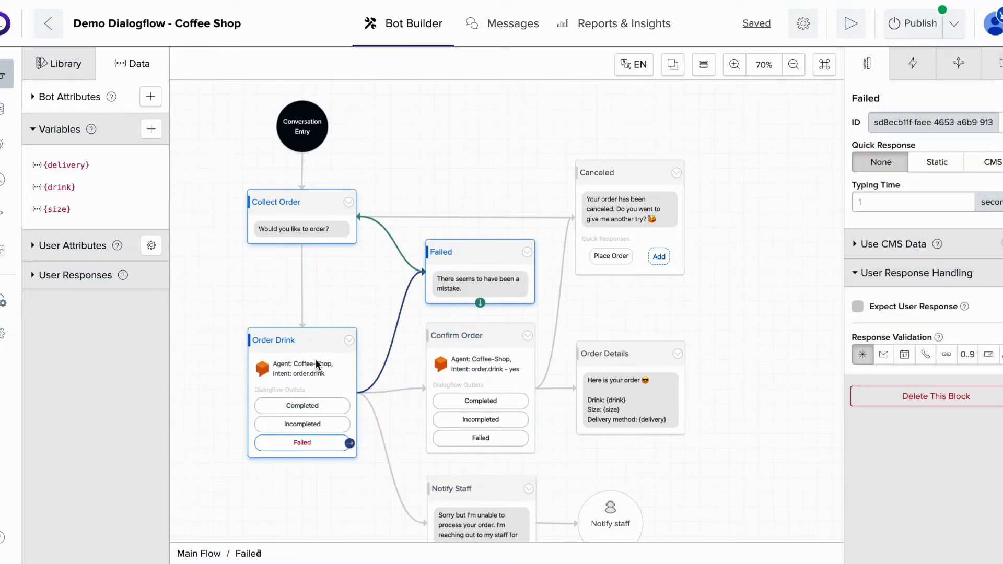
pyautogui.click(296, 221)
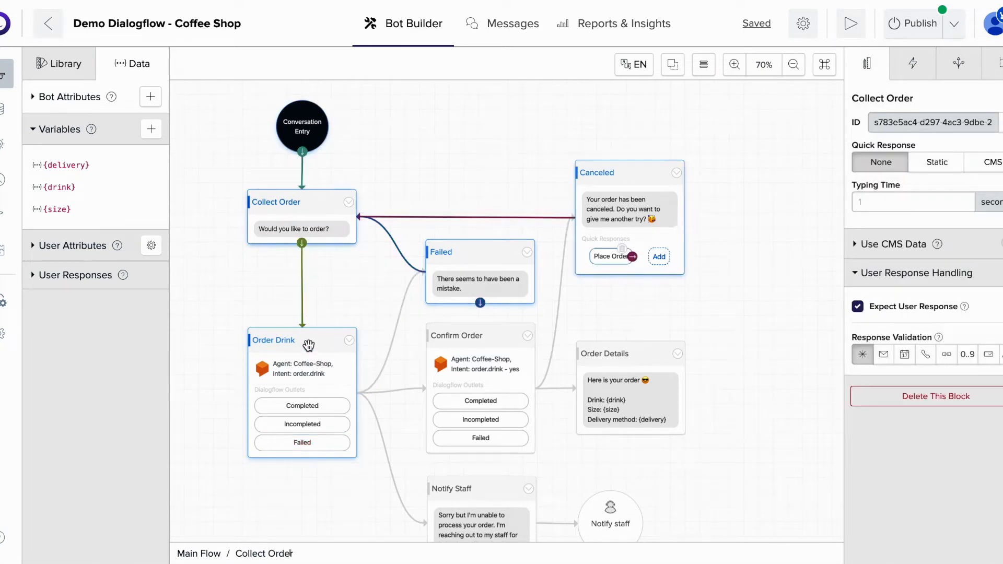
pyautogui.click(307, 347)
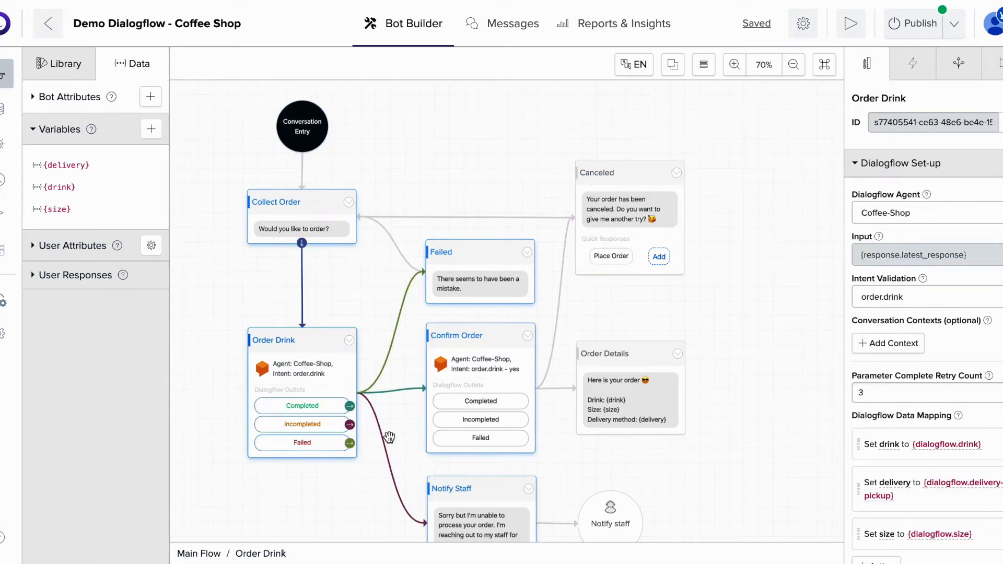
pyautogui.click(455, 491)
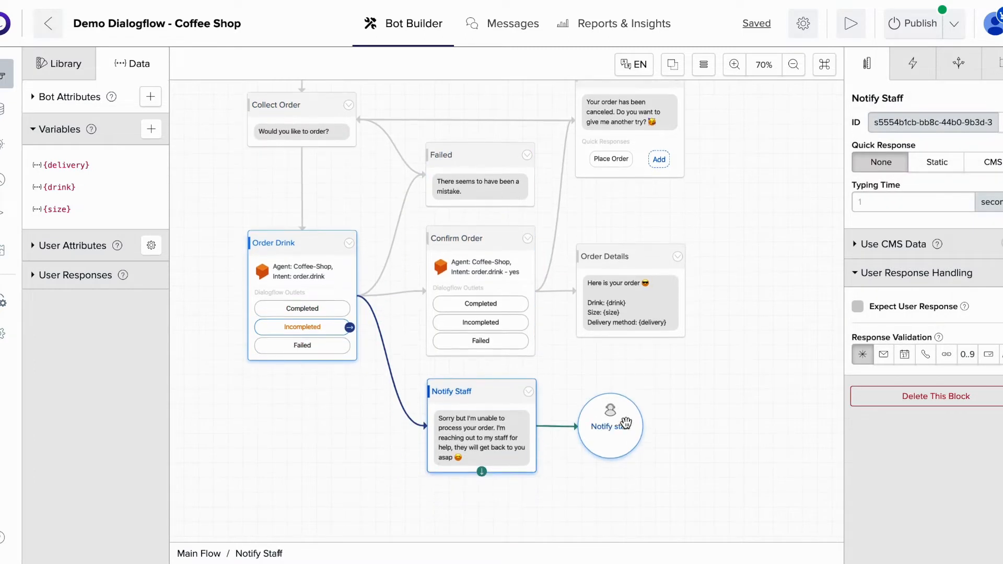
pyautogui.scroll(1, 426, 229)
pyautogui.scroll(3, 426, 229)
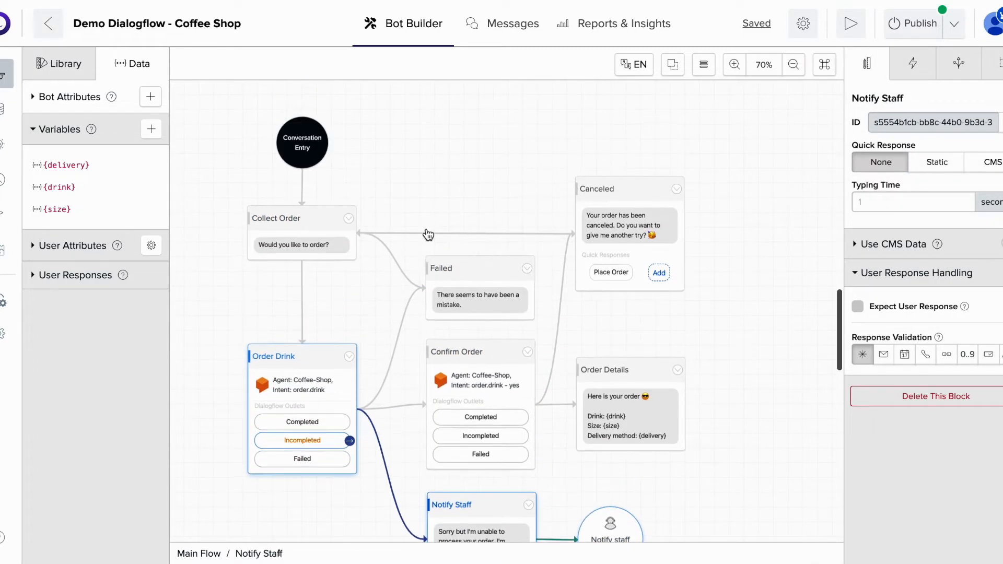
# - Start a preview of the bot from the Collect Order block and send the message "I'd like a coffee delivered"
pyautogui.click(349, 218)
pyautogui.click(324, 236)
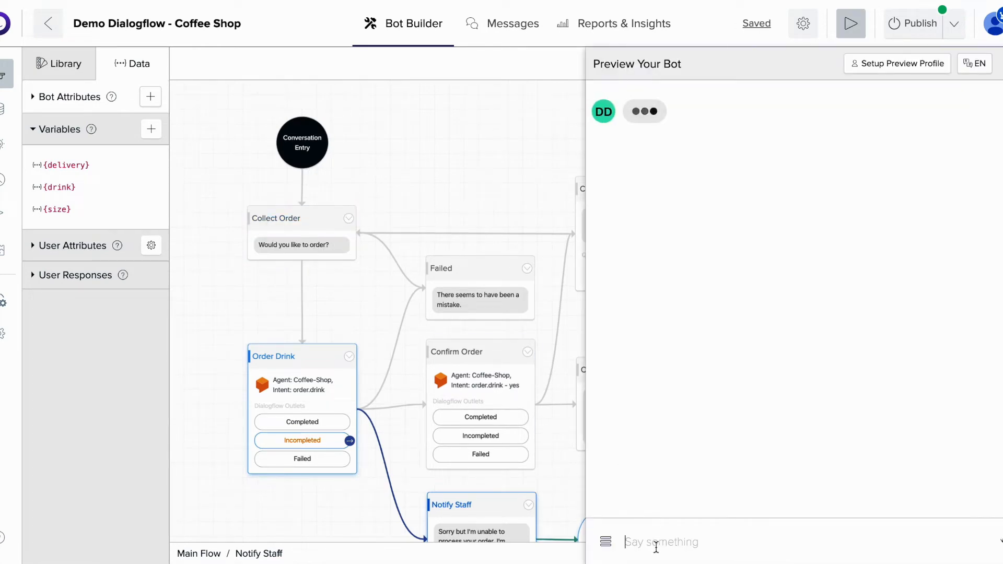
pyautogui.write("I'd like a coffee delivered")
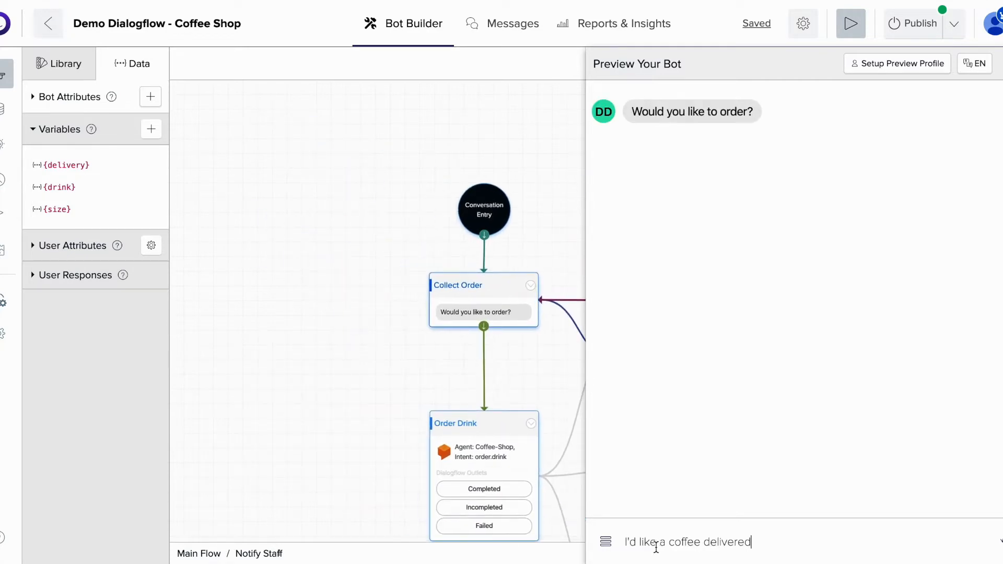
pyautogui.press('Return')
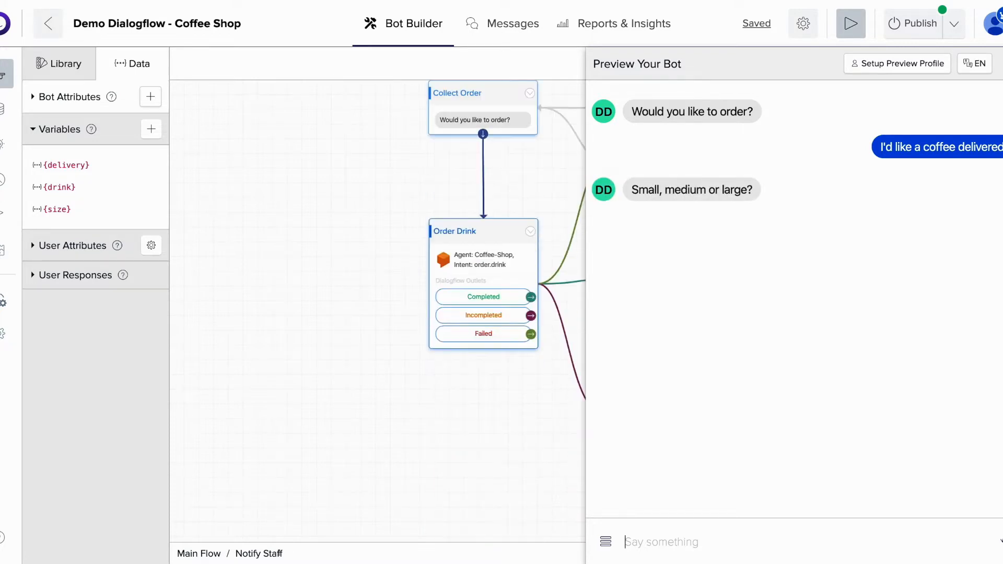
# - Answer the size question with "small is good" and confirm with "yes", checking the size and delivery method in the order summary
pyautogui.write('small  is good')
pyautogui.press('Return')
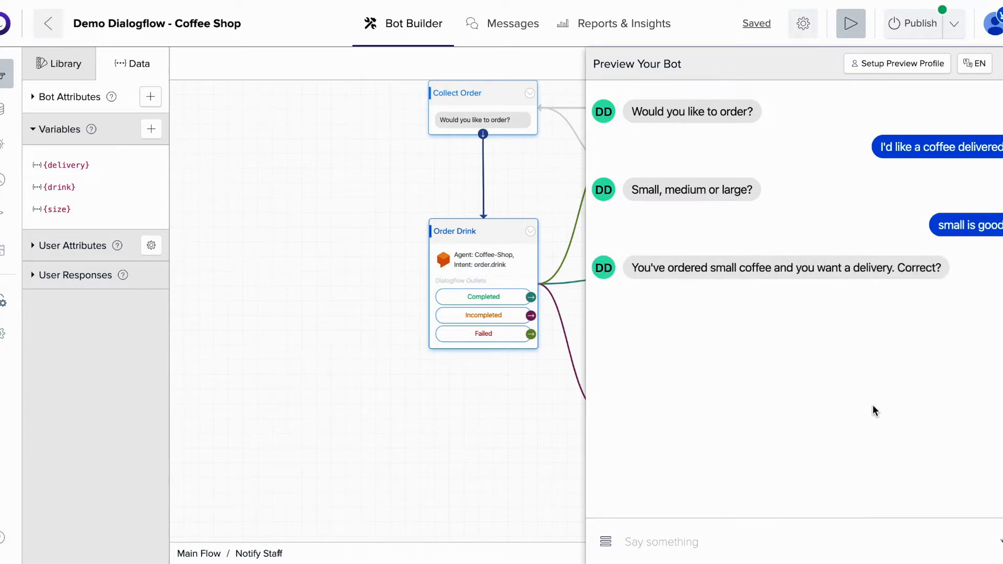
pyautogui.write('yes')
pyautogui.press('Return')
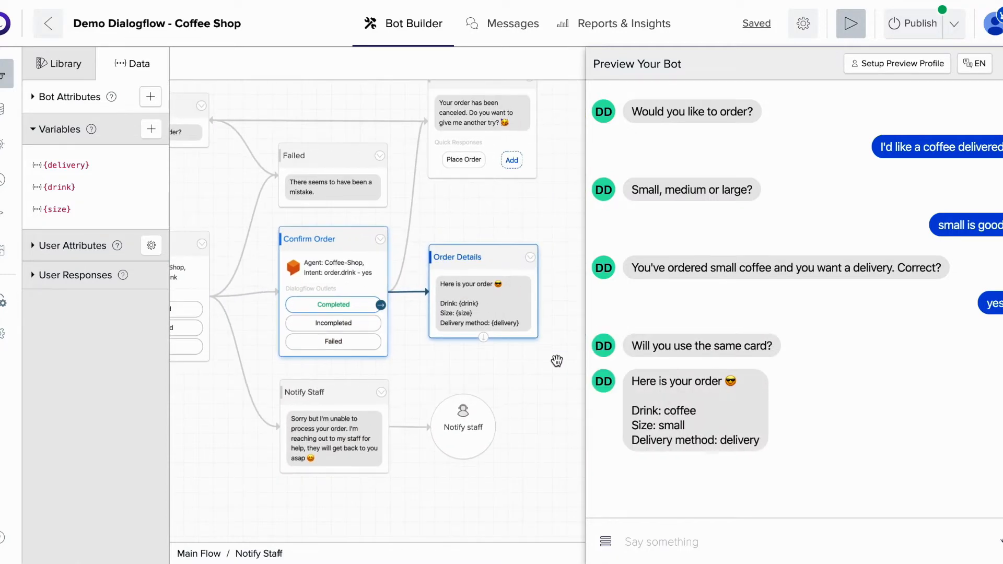
pyautogui.moveTo(698, 412); pyautogui.dragTo(659, 428)
pyautogui.moveTo(759, 439); pyautogui.dragTo(720, 440)
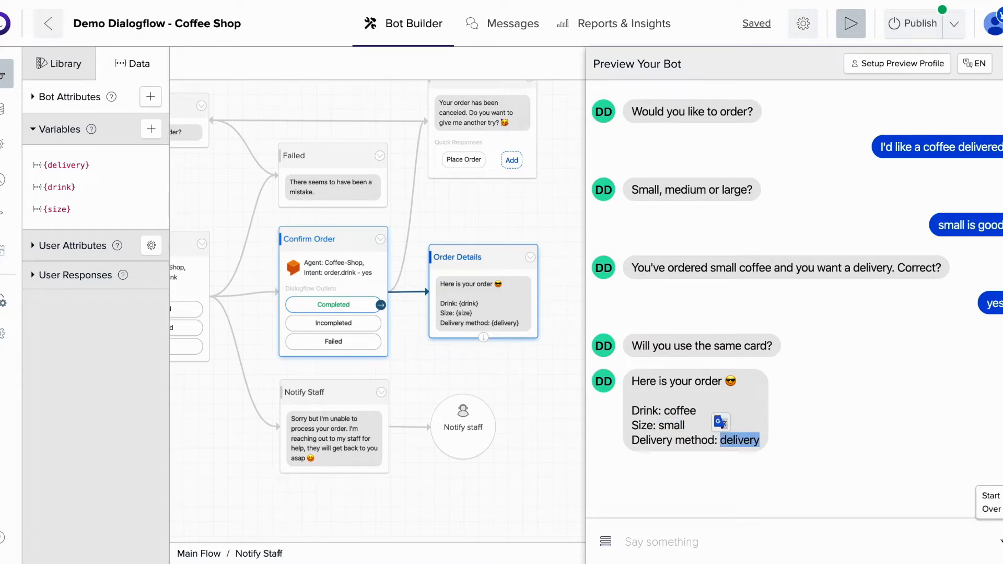
# - Restart the preview conversation and order with "i need a cup of small coffee", choosing "pick up" for the delivery question
pyautogui.click(997, 541)
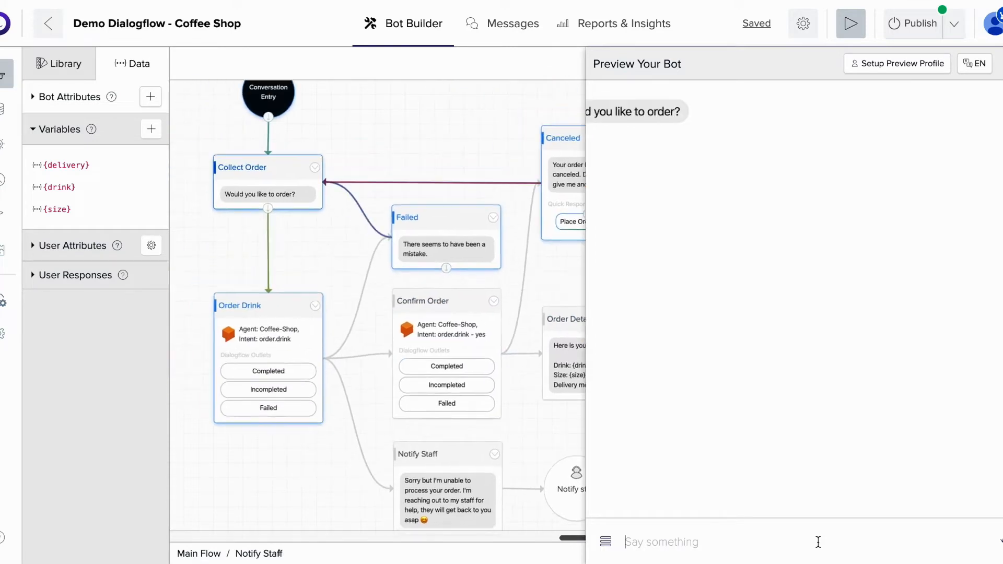
pyautogui.write('i need a cup of small coffee')
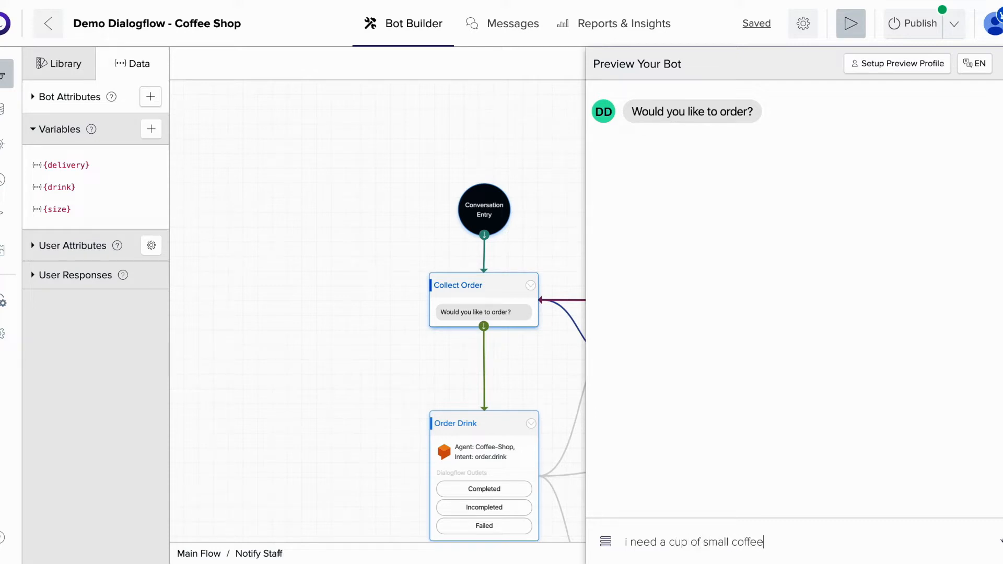
pyautogui.press('Return')
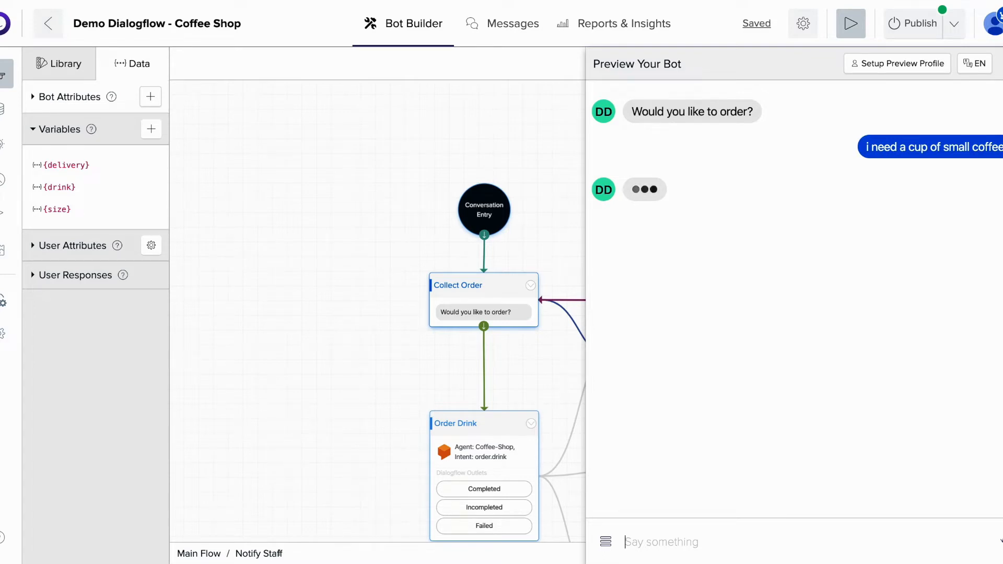
pyautogui.write('pick up')
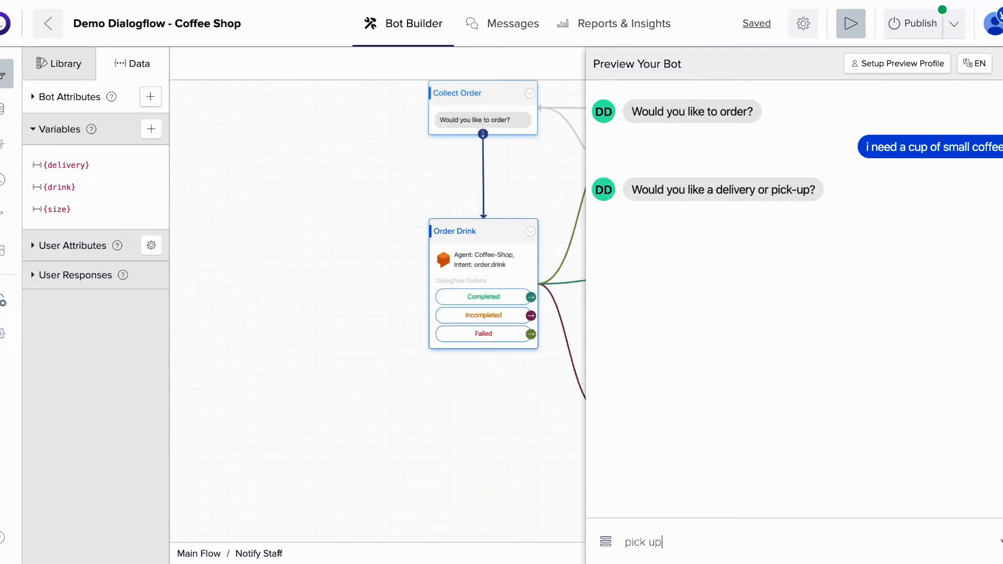
pyautogui.press('Return')
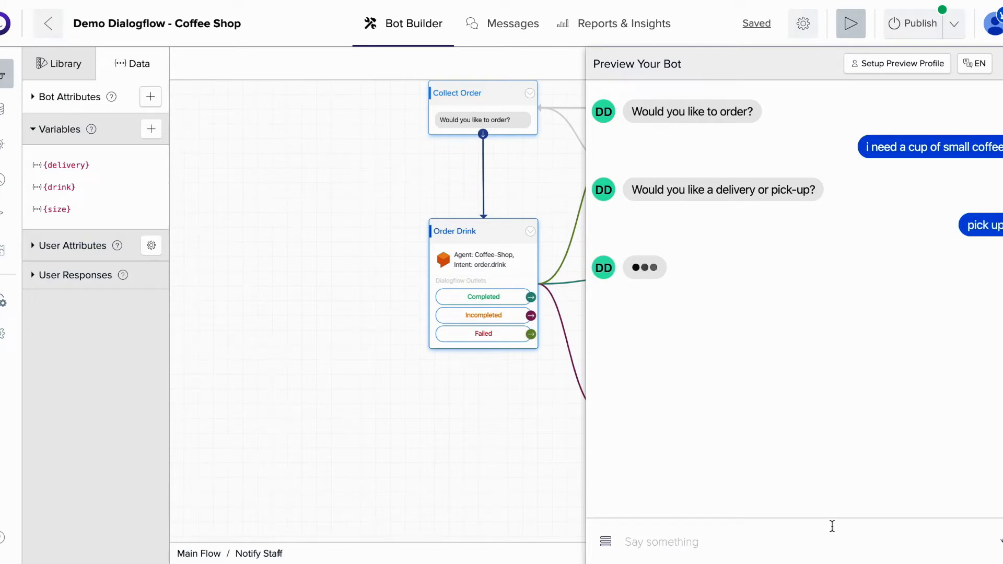
# - Confirm the pick-up order with "yes" and check the size and delivery method in the order summary
pyautogui.write('yes')
pyautogui.press('Return')
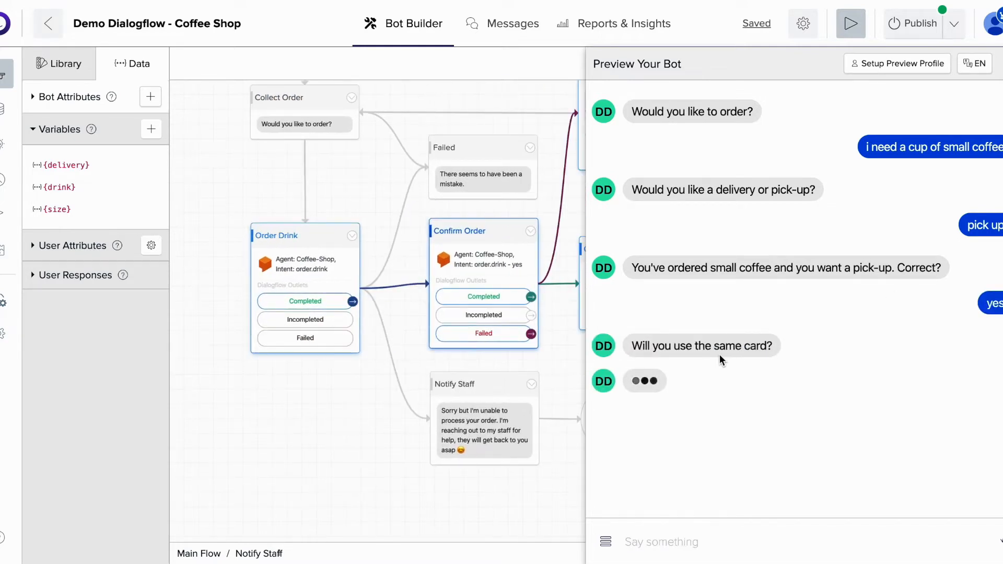
pyautogui.moveTo(697, 411); pyautogui.dragTo(657, 426)
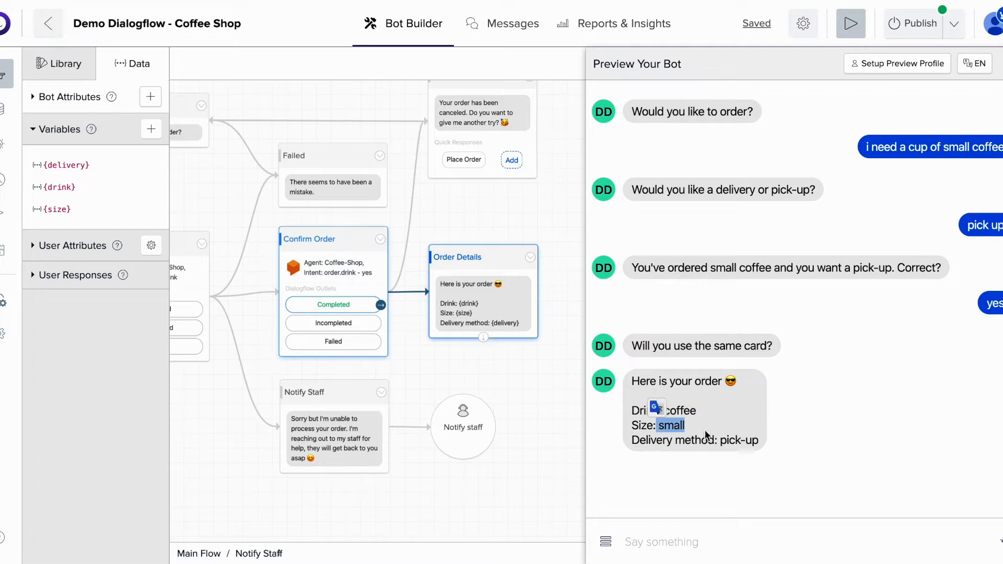
pyautogui.moveTo(759, 441); pyautogui.dragTo(719, 442)
pyautogui.click(737, 488)
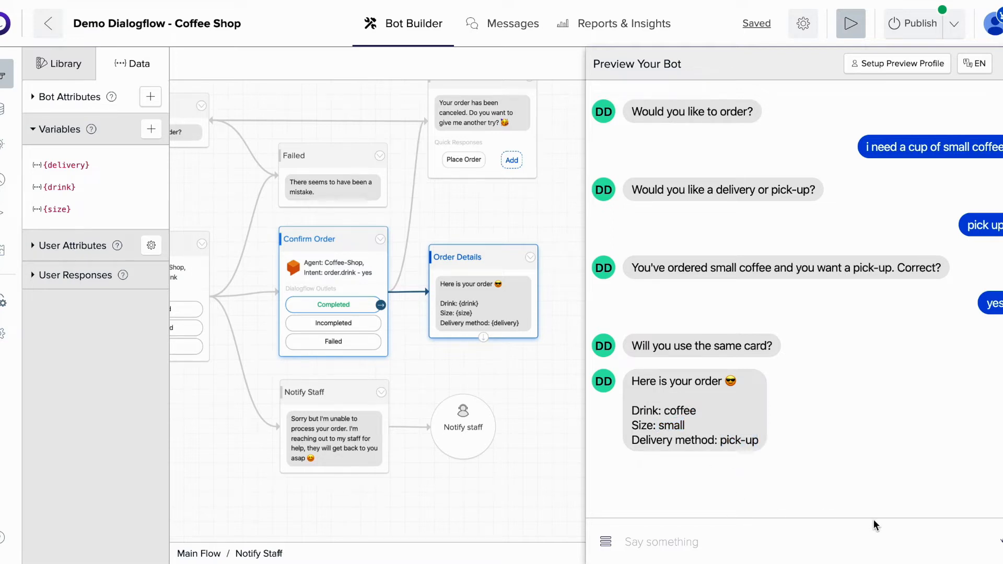
# - Restart the preview and send the off-topic message "how are you" to test the Failed path, checking the bot's reply
pyautogui.click(991, 501)
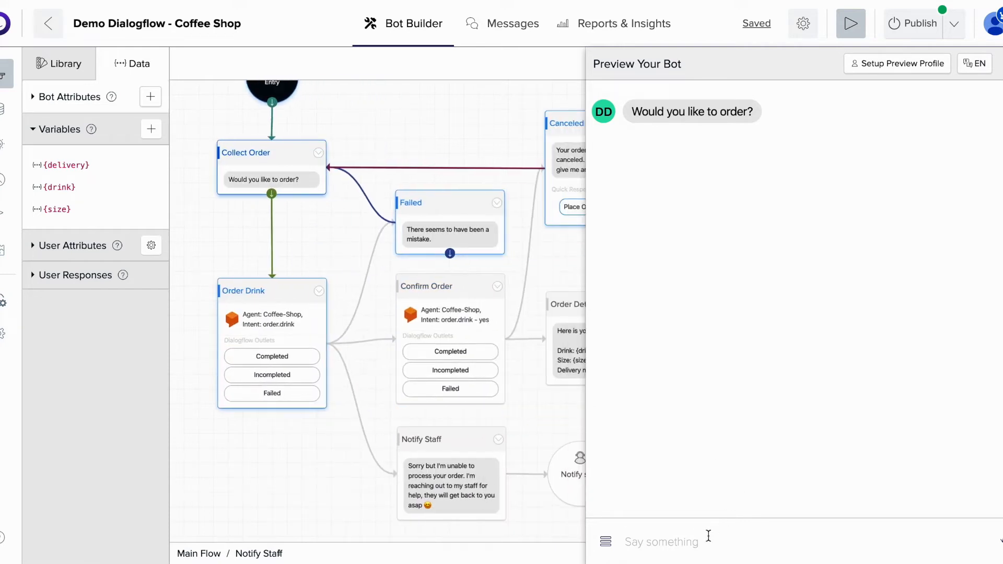
pyautogui.write('I')
pyautogui.press('BackSpace')
pyautogui.write('i')
pyautogui.press('BackSpace')
pyautogui.write('how are you')
pyautogui.press('Return')
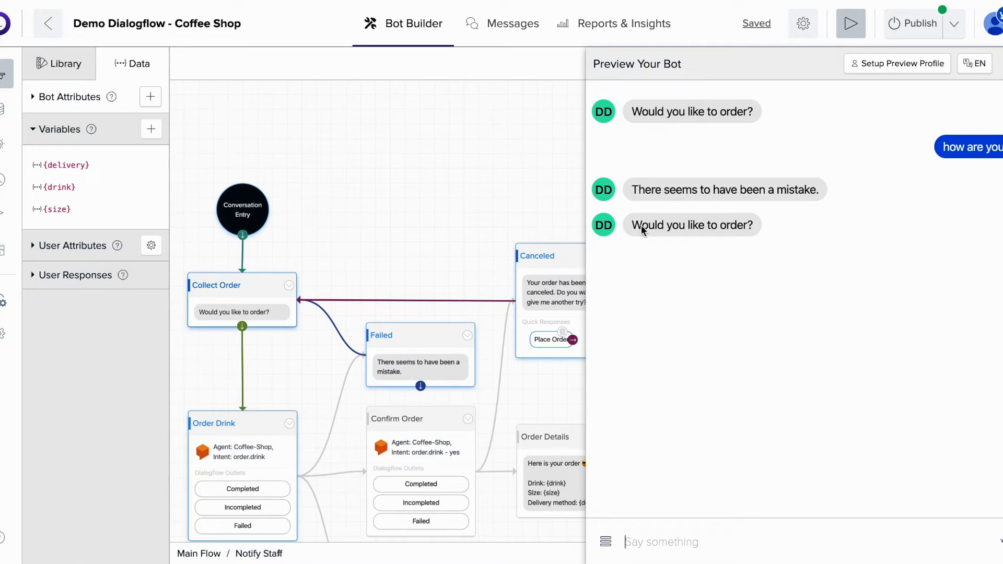
pyautogui.moveTo(818, 189); pyautogui.dragTo(634, 190)
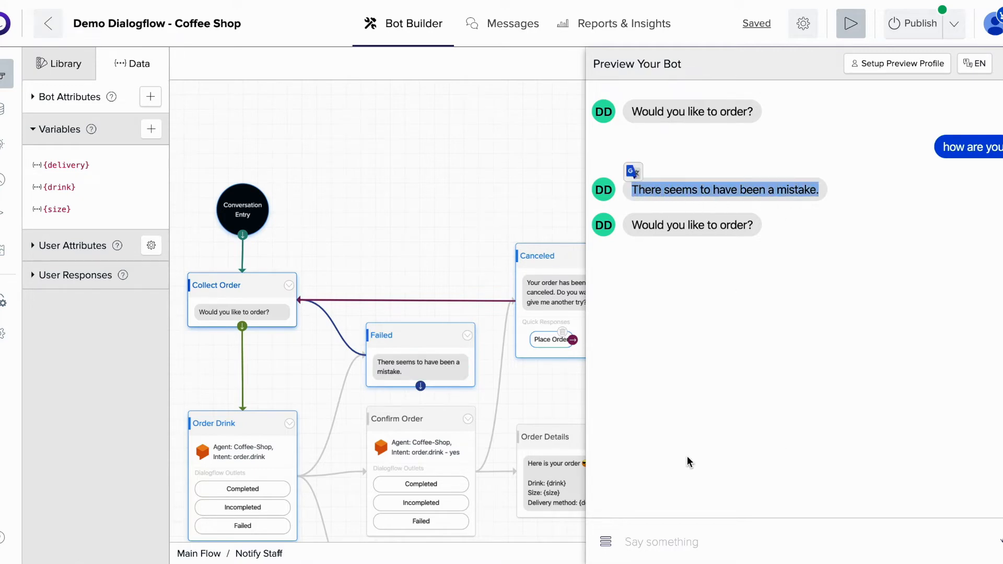
pyautogui.scroll(-5, 380, 359)
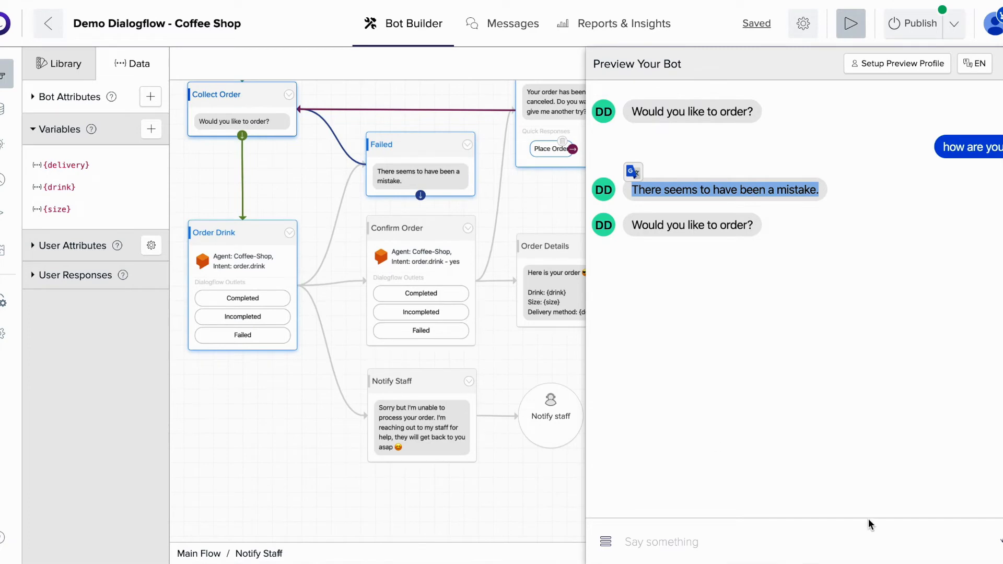
# - Restart the preview conversation and send the order message "i need a cup of coffee"
pyautogui.click(991, 501)
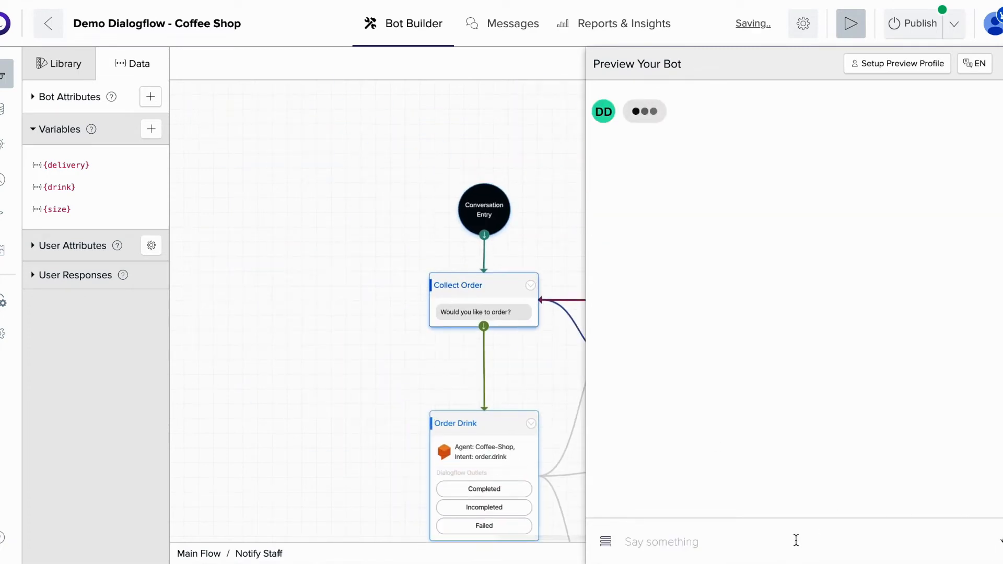
pyautogui.write('i need a')
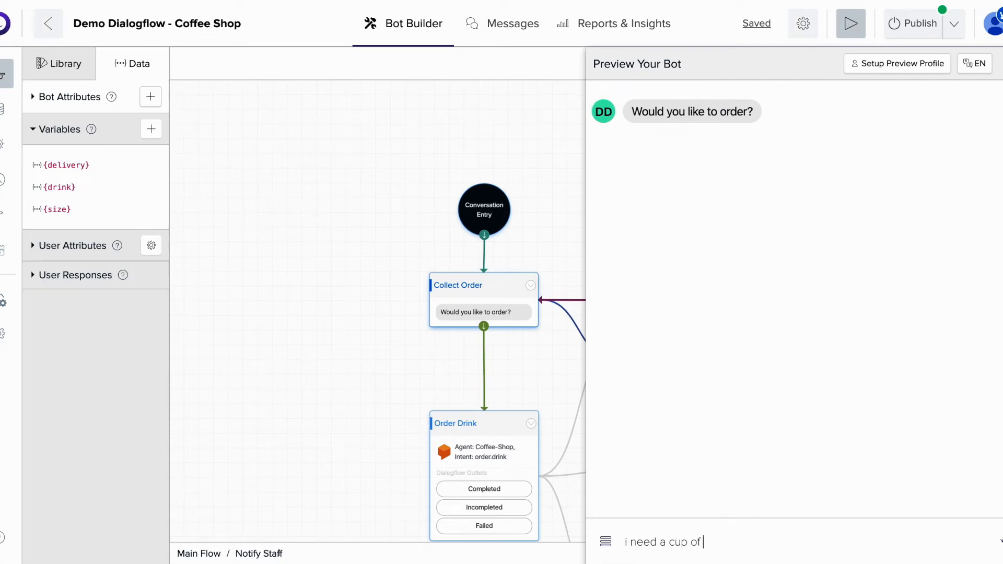
pyautogui.write('cup of coffee')
pyautogui.press('Return')
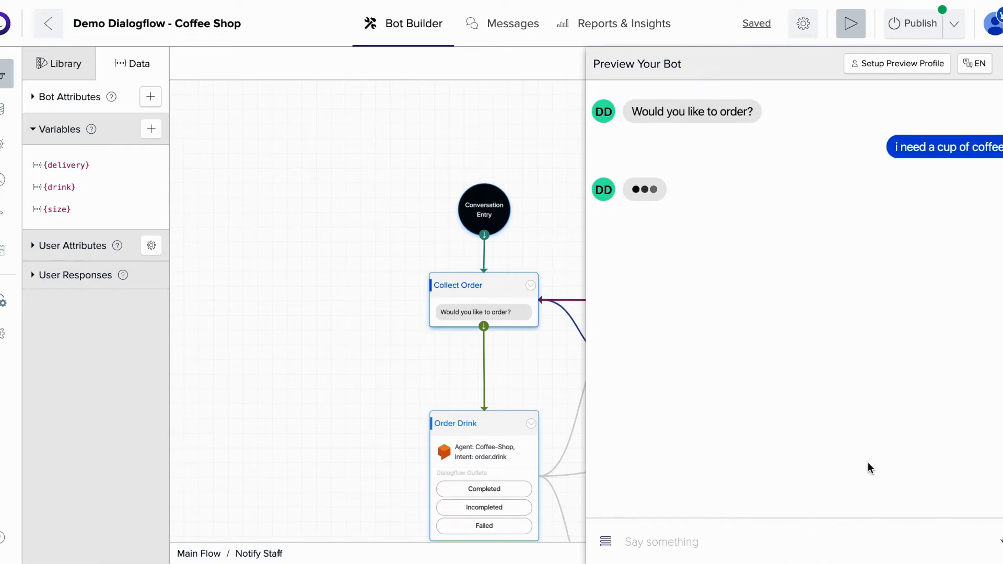
# - Give invalid answers to the delivery or pick-up question, first "dont want to say" and then "go away"
pyautogui.write('dont')
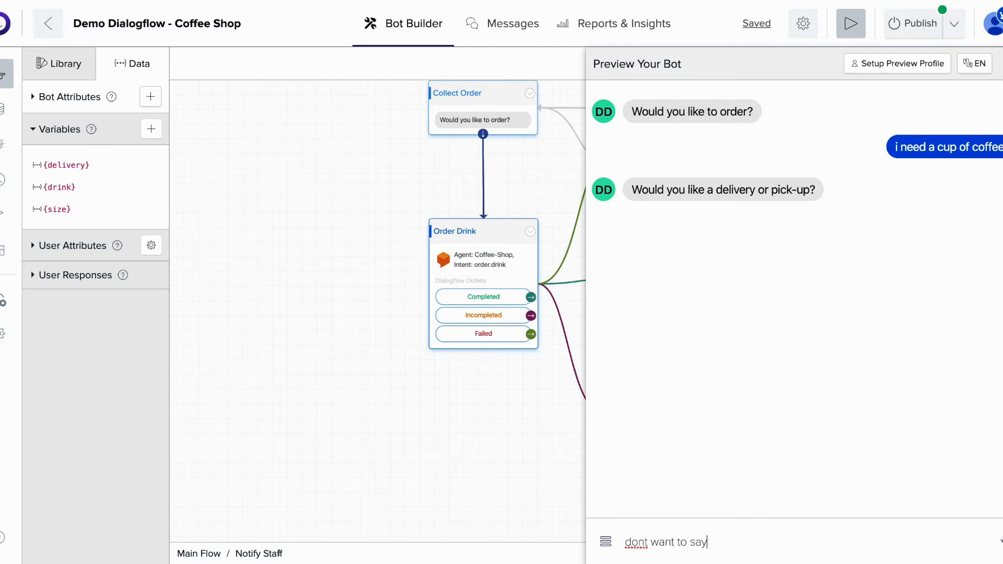
pyautogui.write(' want to say')
pyautogui.press('Return')
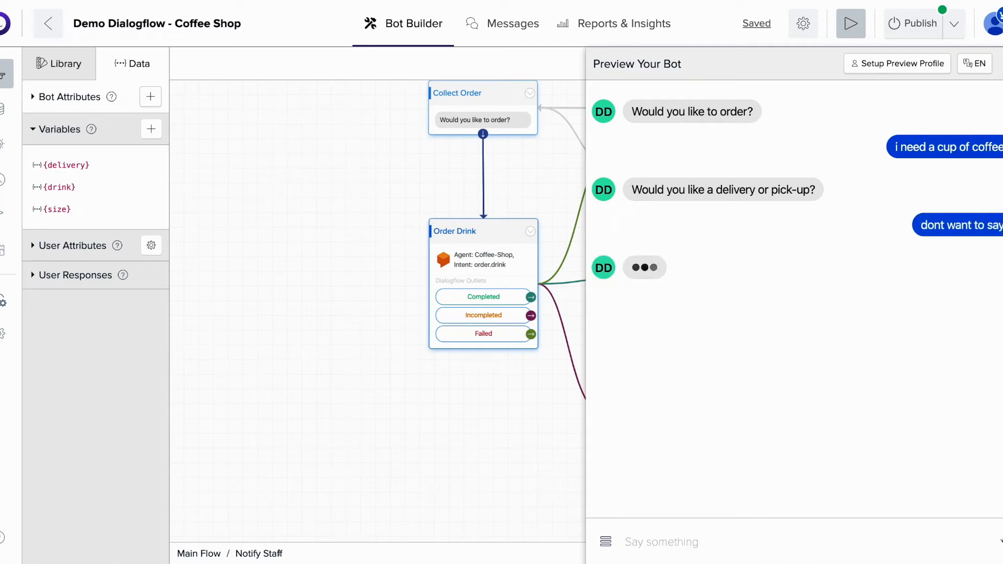
pyautogui.write('go away')
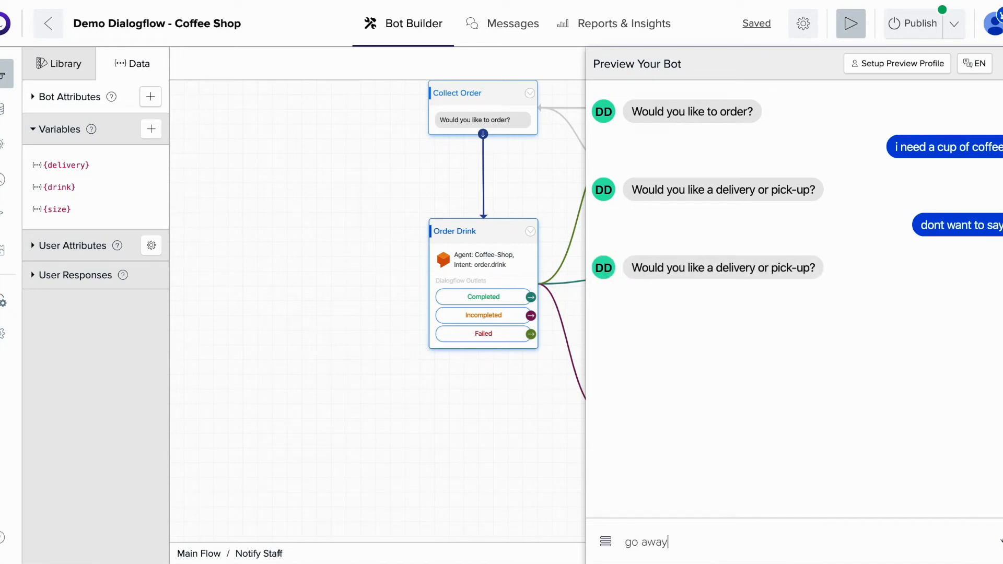
pyautogui.press('Return')
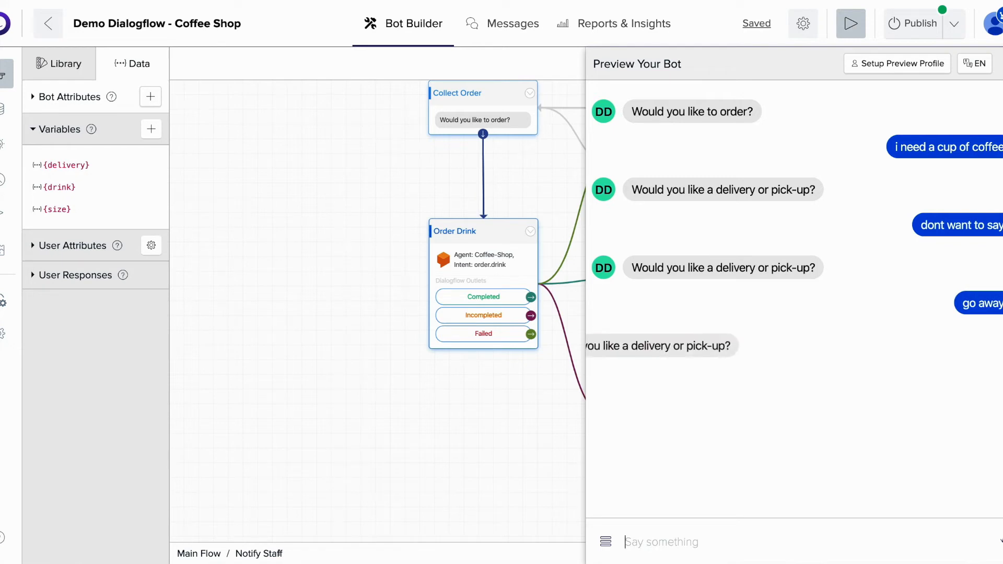
# - Send "go away" once more to use up the retries and highlight the bot's staff hand-off reply
pyautogui.write('ge')
pyautogui.press('BackSpace')
pyautogui.press('BackSpace')
pyautogui.press('BackSpace')
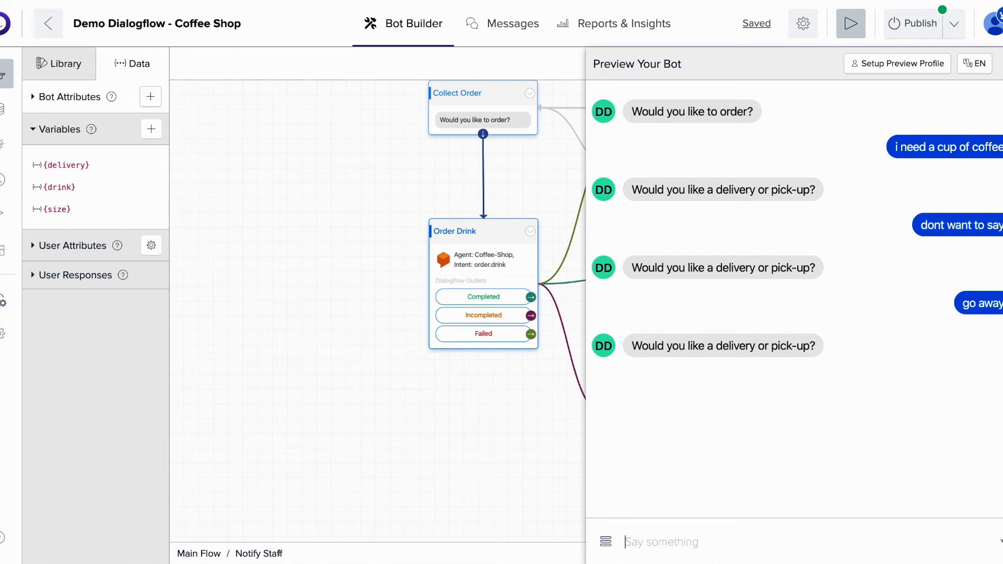
pyautogui.write('go away')
pyautogui.press('Return')
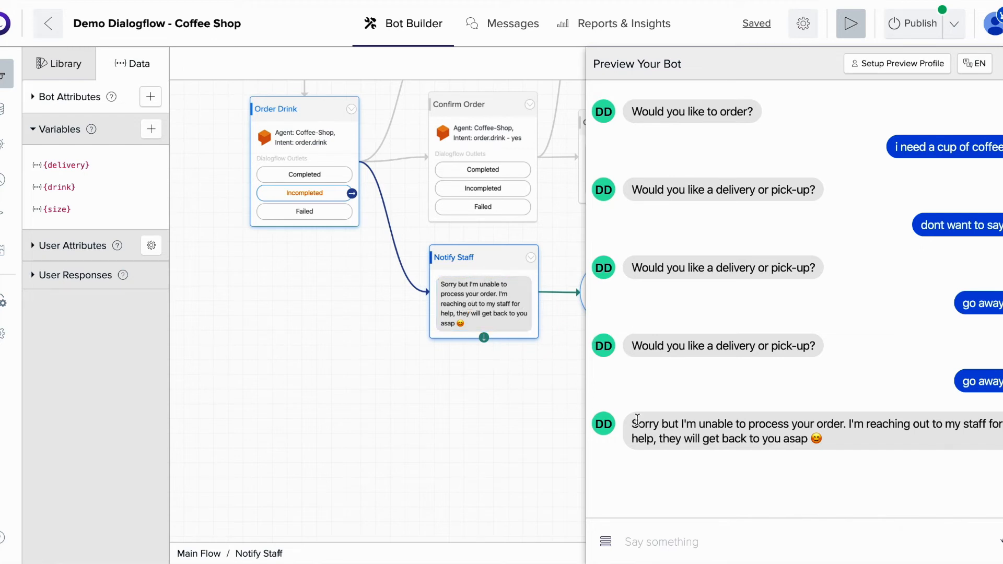
pyautogui.moveTo(633, 422); pyautogui.dragTo(834, 445)
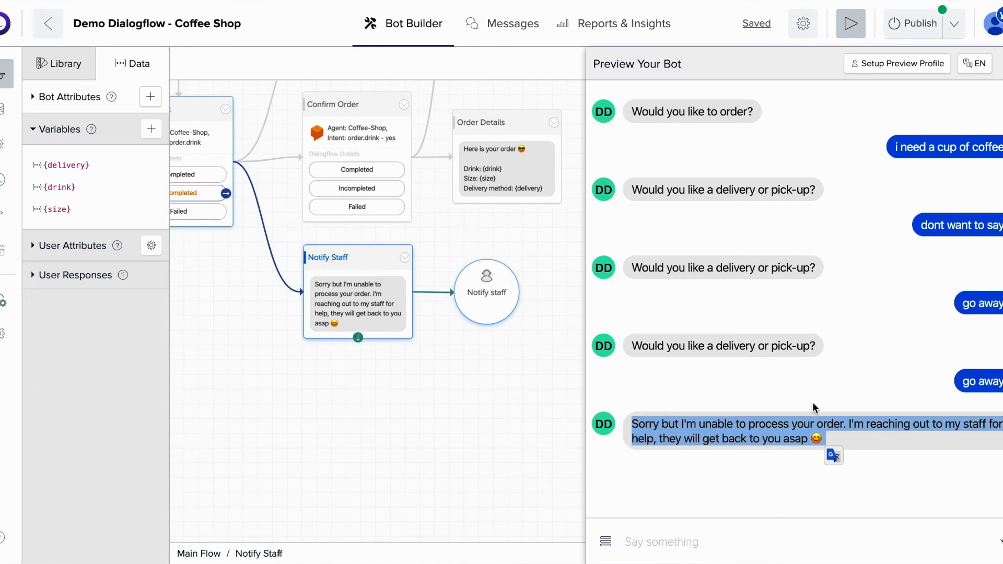
# - Restart the preview conversation from the Collect Order block and send the order message "I'd like a coffee delivered"
pyautogui.click(741, 423)
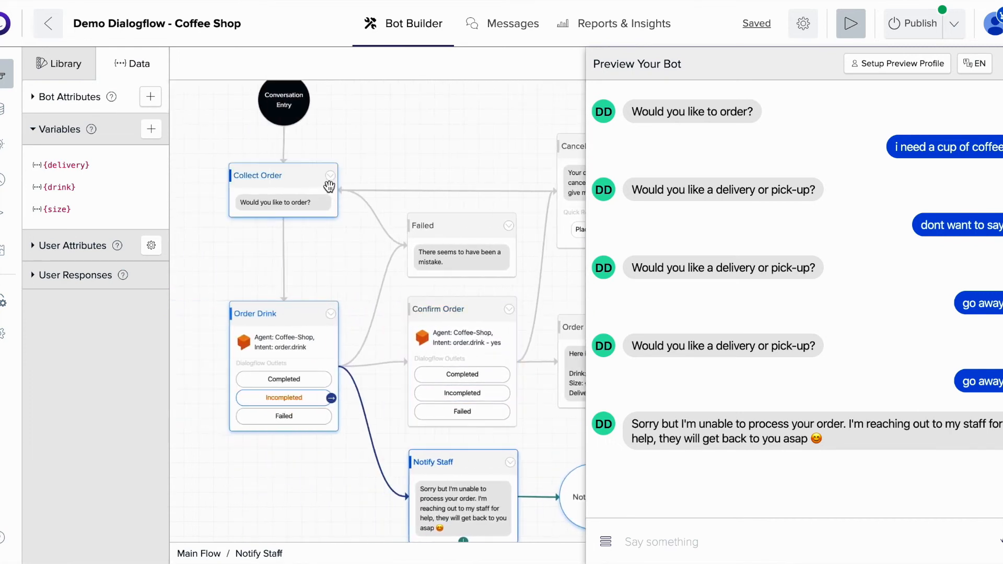
pyautogui.click(330, 175)
pyautogui.click(309, 189)
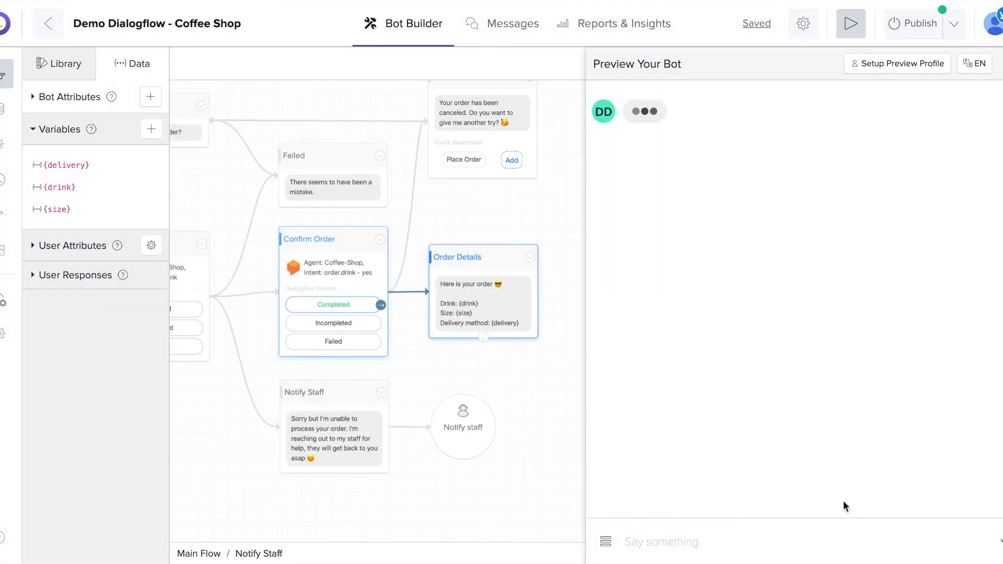
pyautogui.click(758, 539)
pyautogui.write('S')
pyautogui.write("I'd like a coffee delivered")
pyautogui.press('Return')
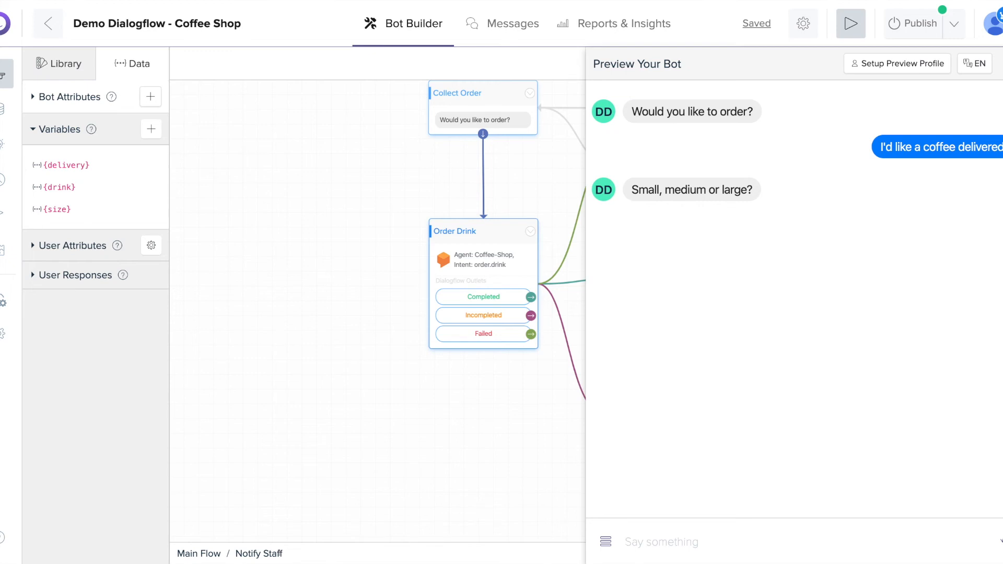
# - Answer the size question with "large" and decline the order confirmation with "no"
pyautogui.write('large')
pyautogui.press('Return')
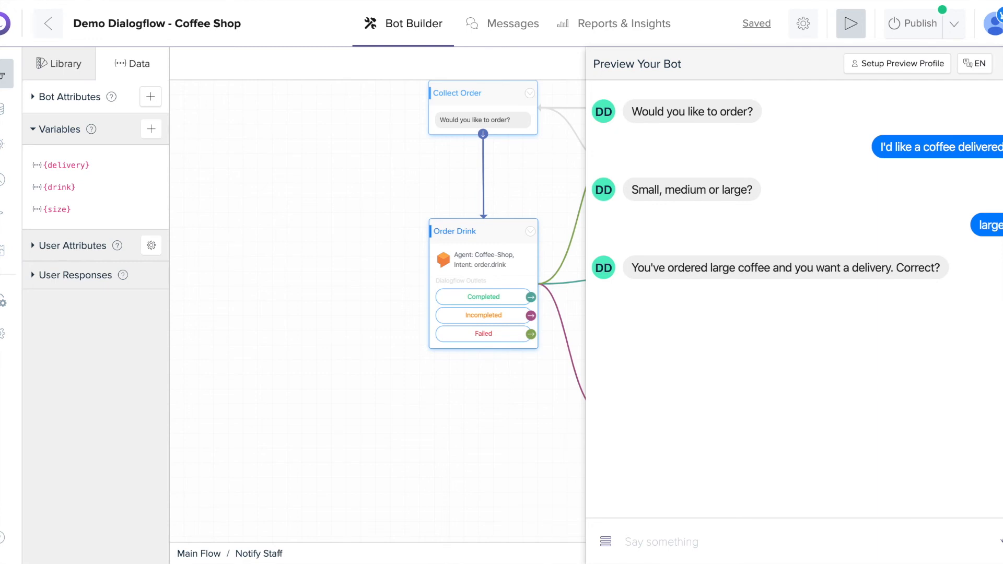
pyautogui.write('no')
pyautogui.press('Return')
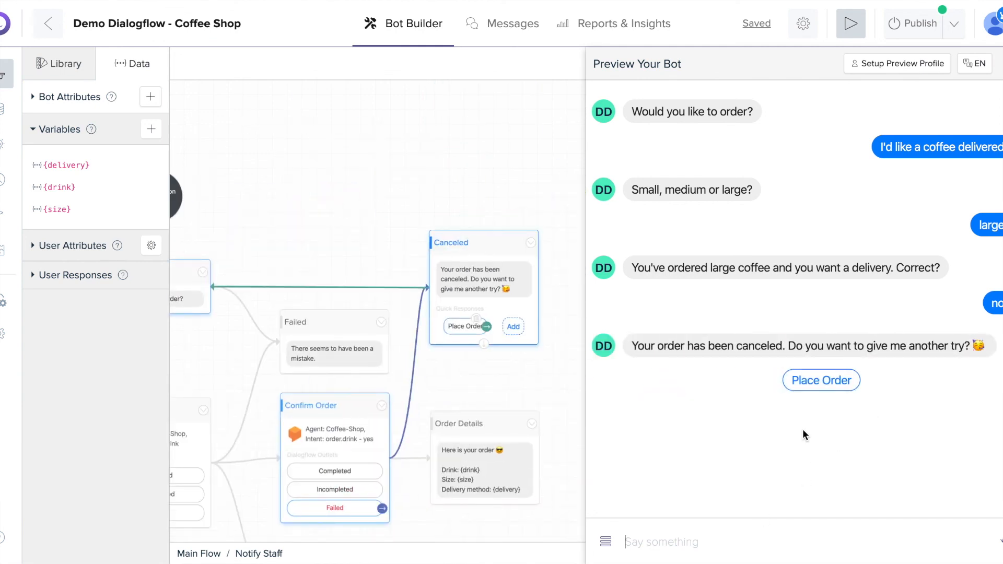
# - Choose the Place Order quick response to retry the order, and check the Canceled block's connection in the flow
pyautogui.click(837, 390)
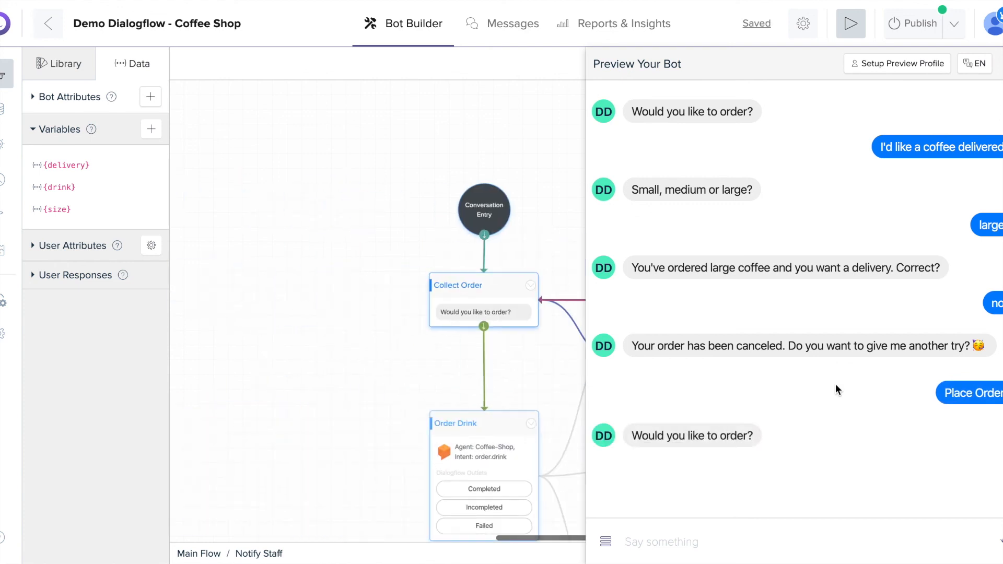
pyautogui.hscroll(5, 538, 369)
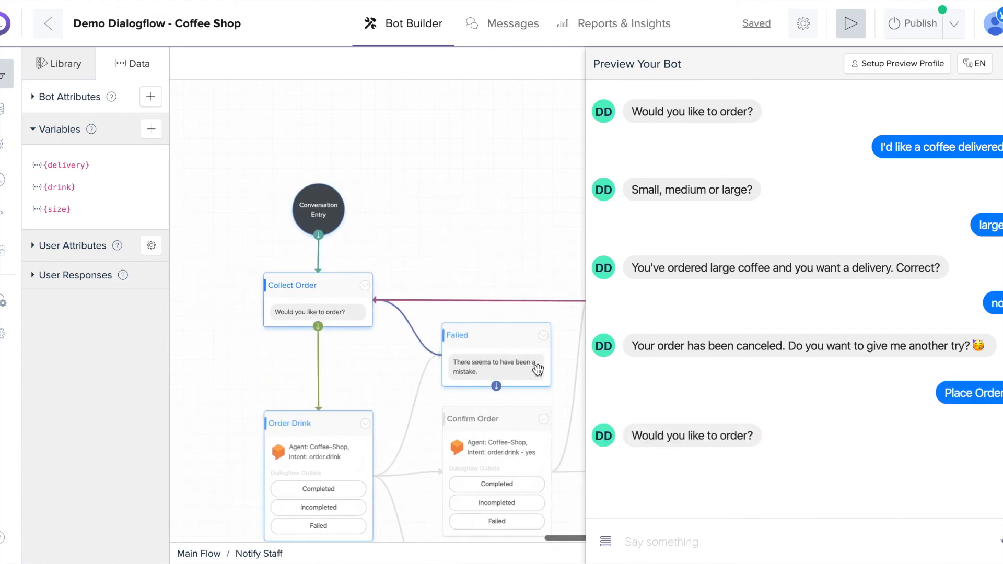
pyautogui.hscroll(3, 470, 360)
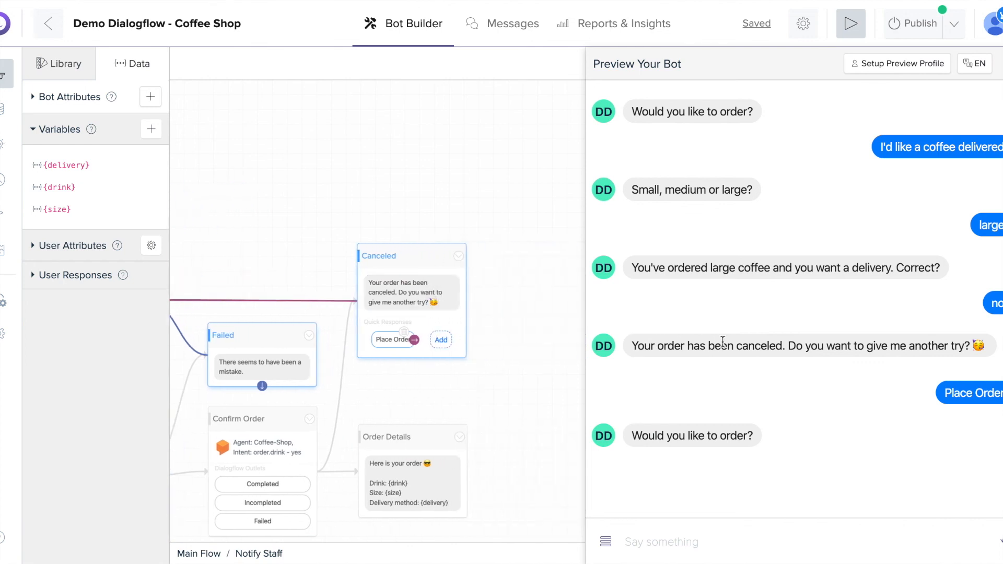